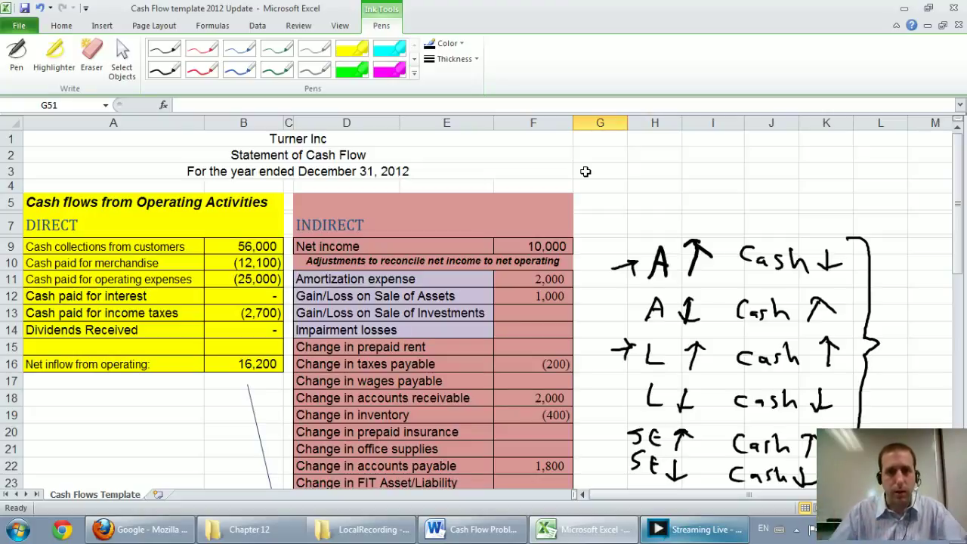
Review the Turner worksheet and check the net operating cash inflow total
scroll(538, 198, down, 2)
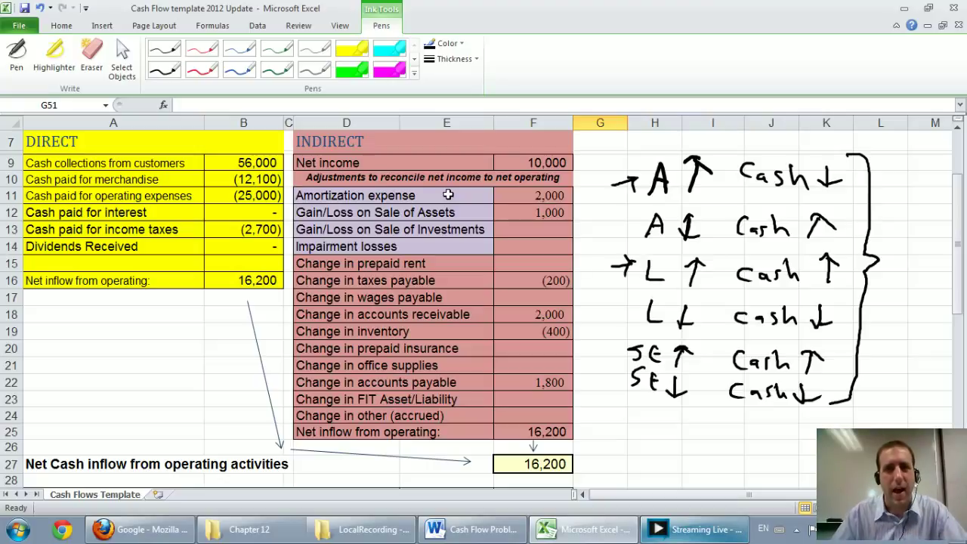
scroll(448, 194, up, 1)
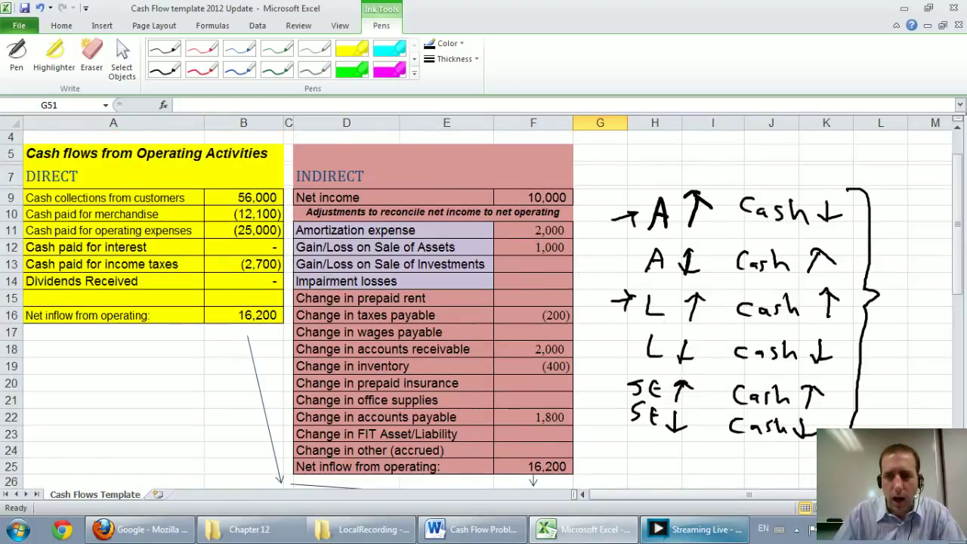
scroll(582, 494, down, 1)
scroll(417, 345, down, 4)
scroll(418, 345, down, 1)
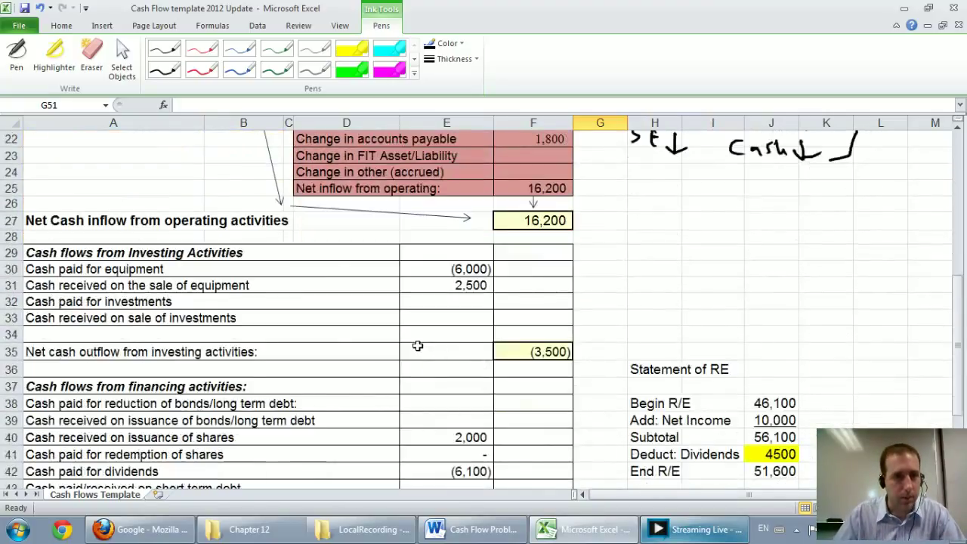
scroll(418, 345, down, 1)
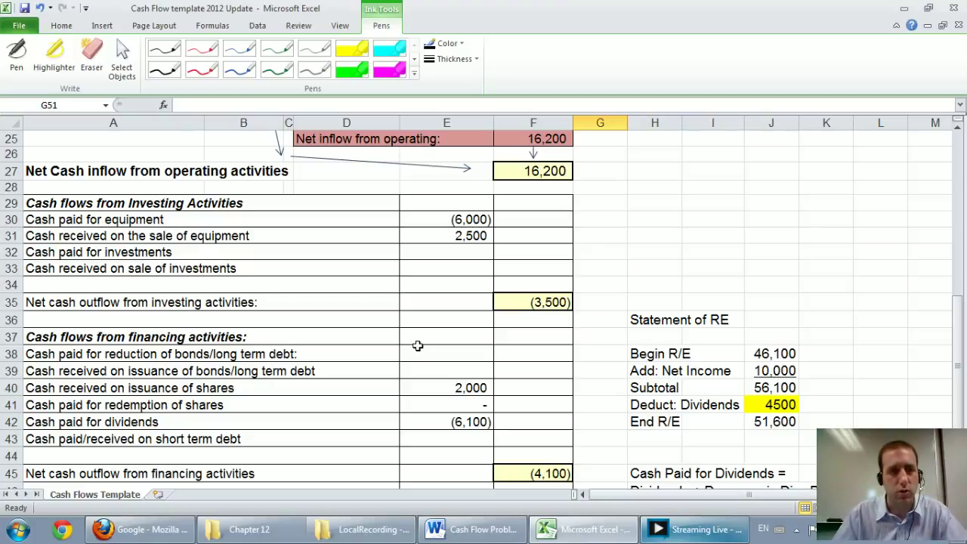
scroll(371, 390, down, 7)
scroll(335, 373, up, 5)
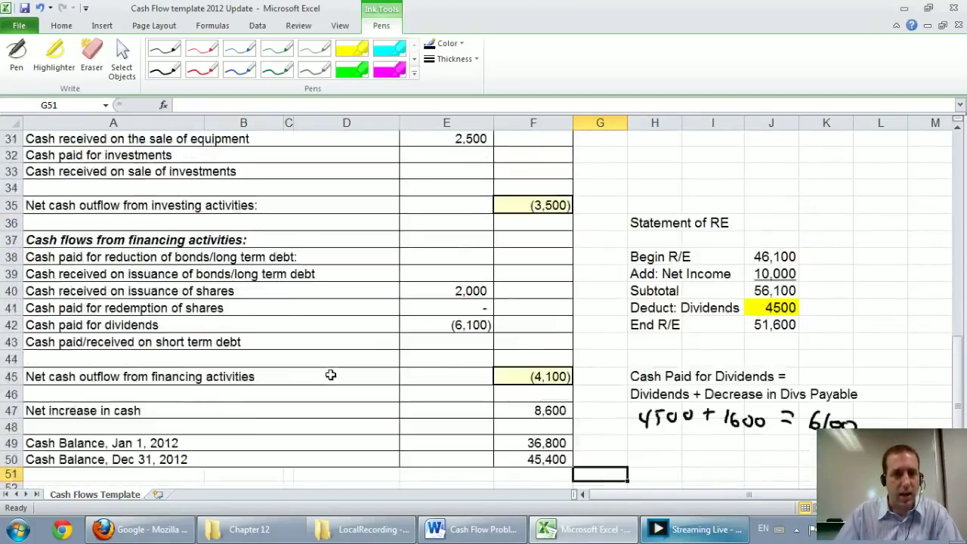
scroll(330, 374, up, 1)
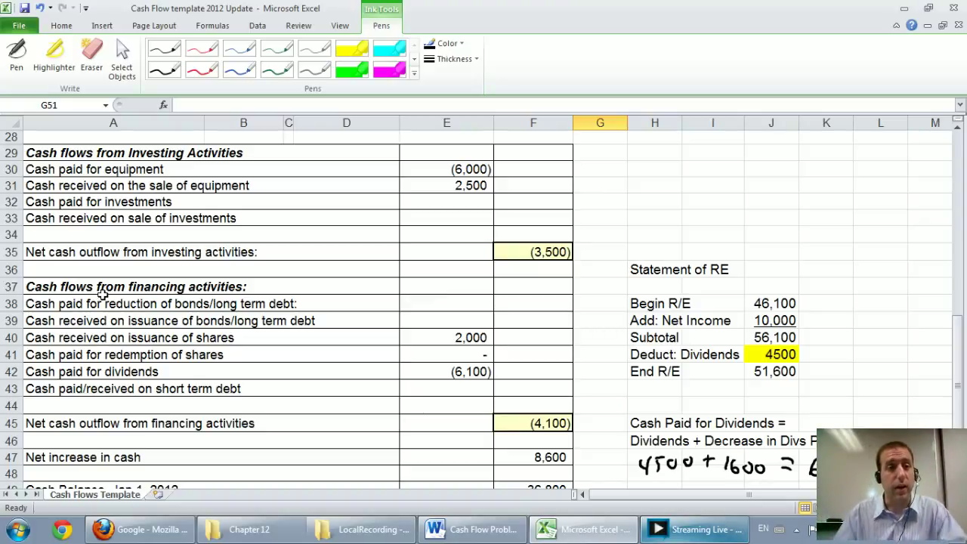
scroll(183, 351, down, 1)
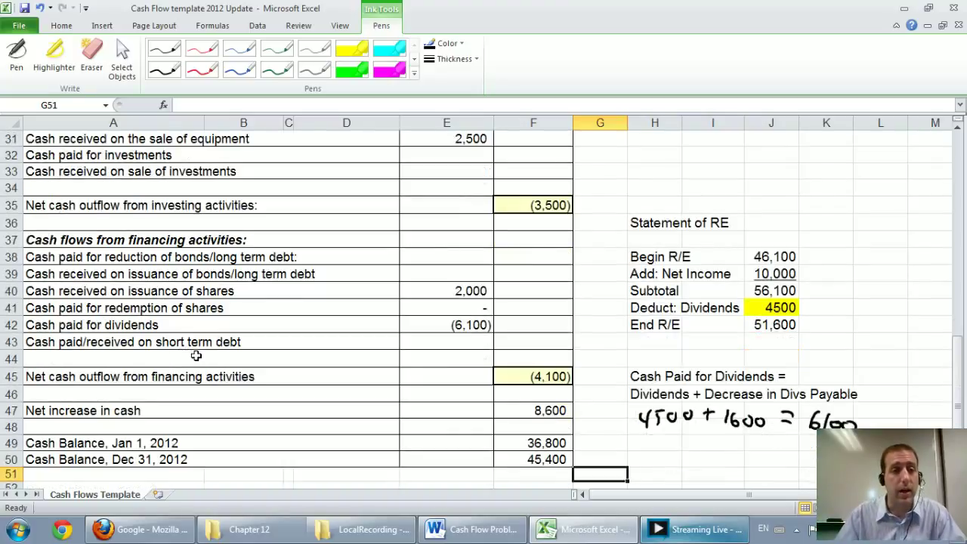
scroll(253, 369, up, 8)
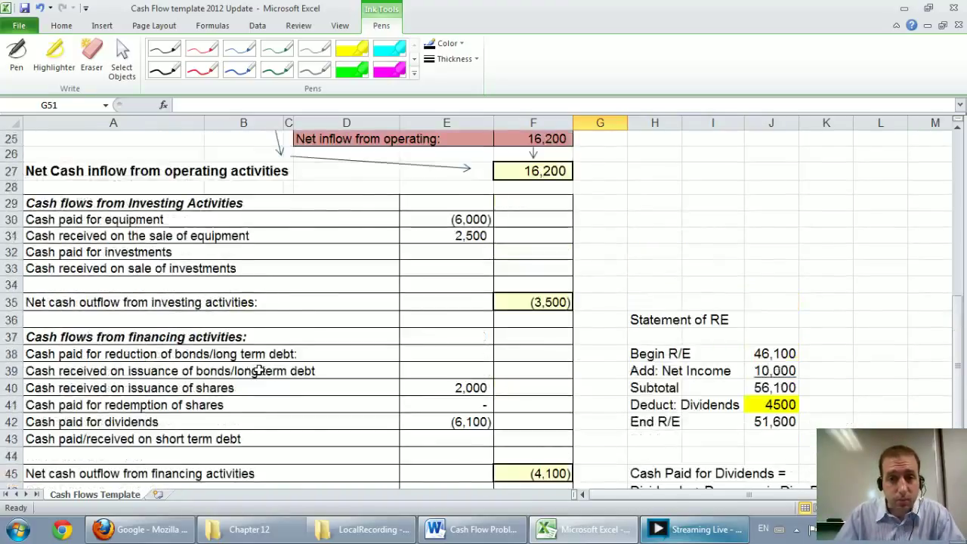
scroll(266, 366, up, 1)
scroll(268, 363, down, 1)
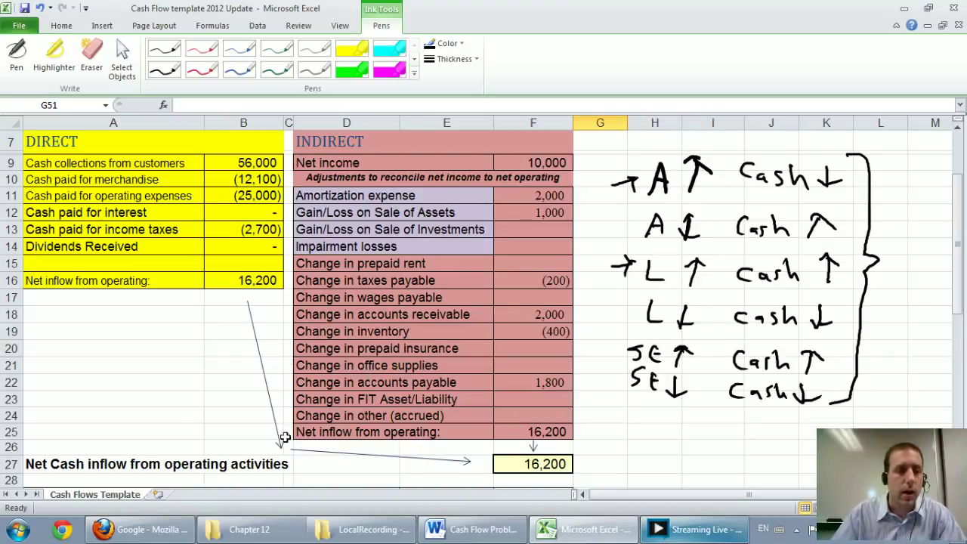
click(553, 466)
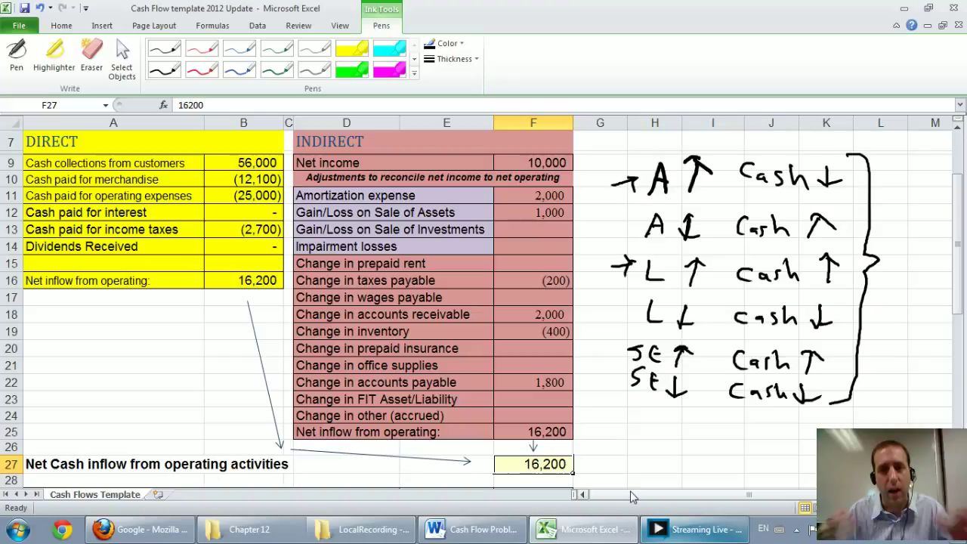
Verify the net investing outflow (3,500) and net operating inflow 16,200
scroll(529, 484, down, 3)
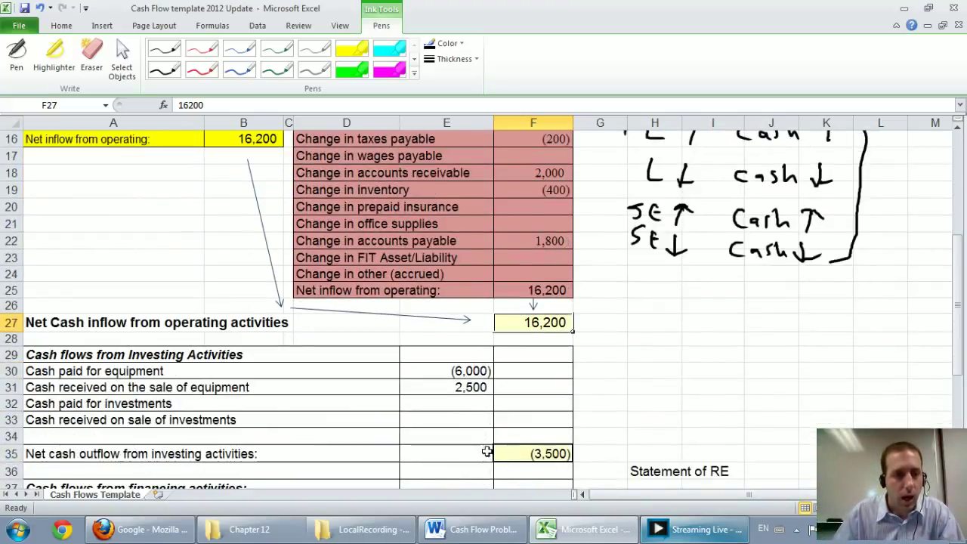
scroll(393, 408, down, 1)
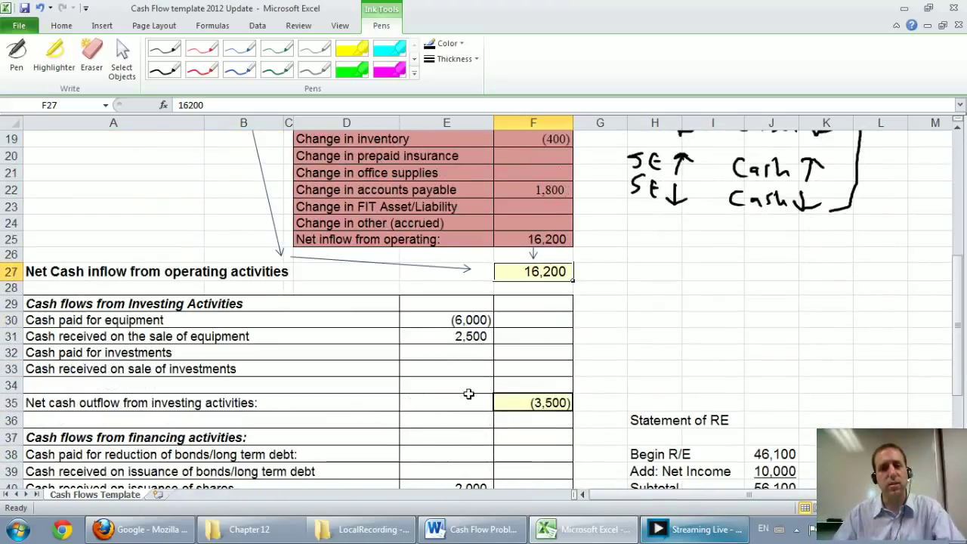
click(538, 398)
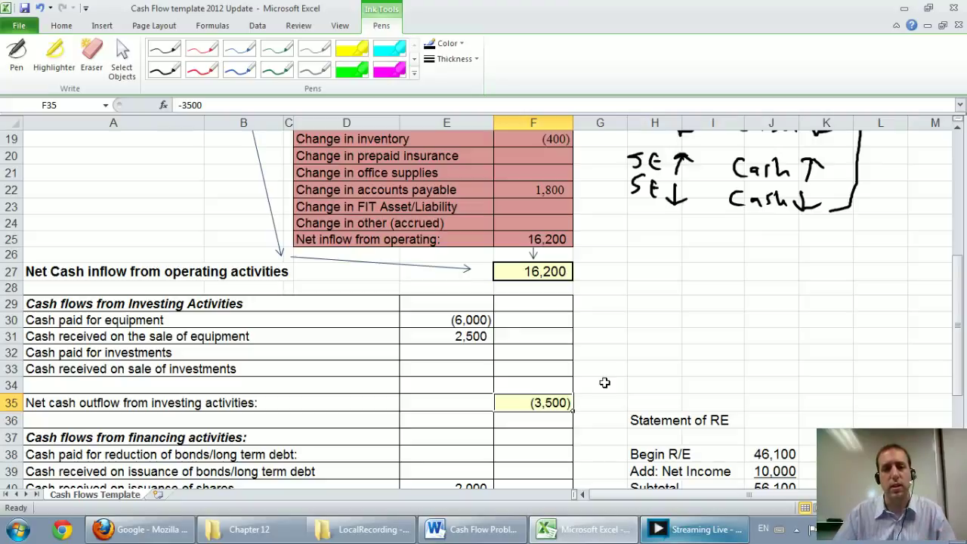
scroll(604, 383, down, 4)
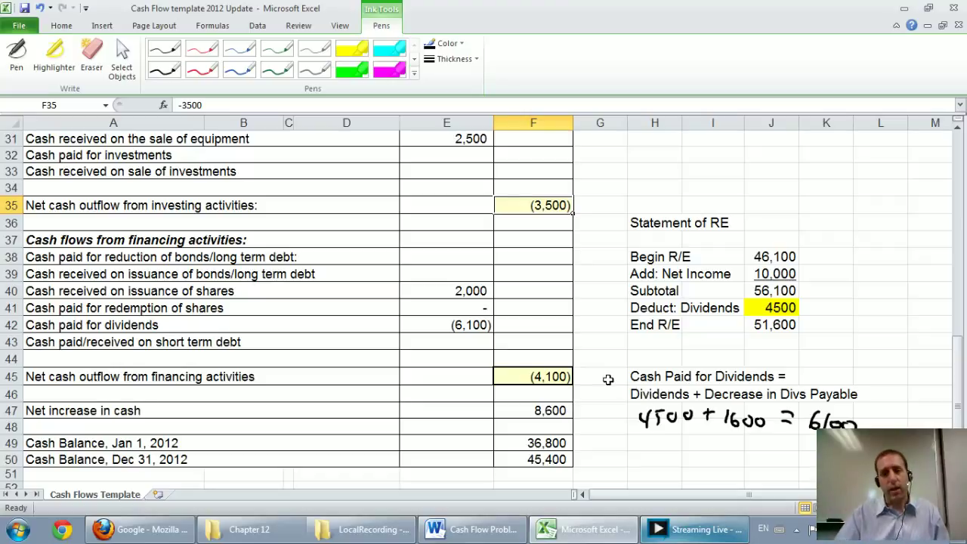
scroll(608, 380, up, 3)
click(566, 229)
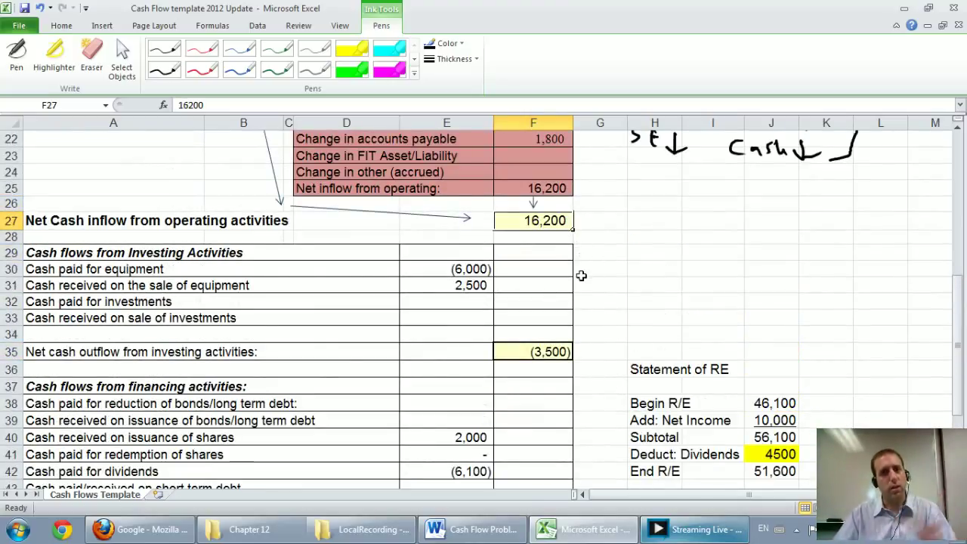
click(547, 350)
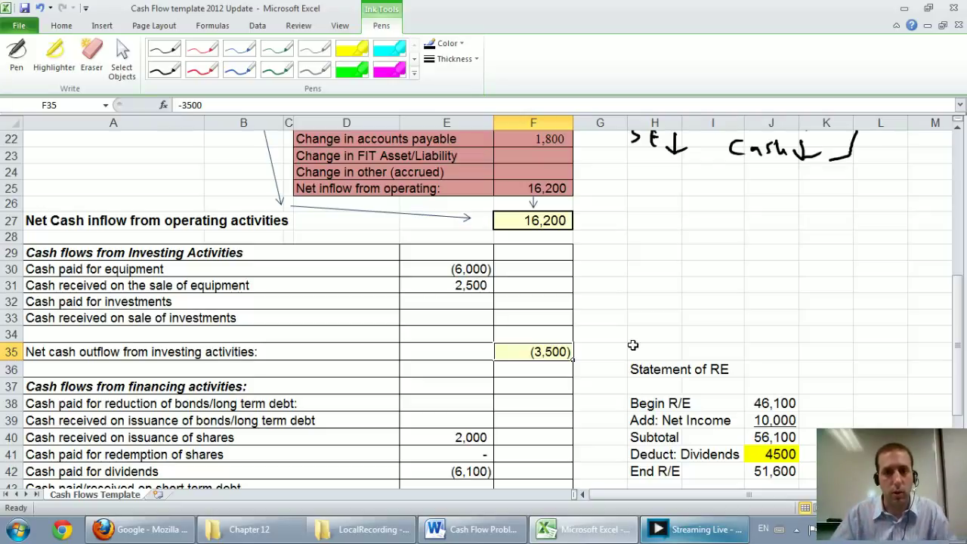
scroll(559, 326, down, 2)
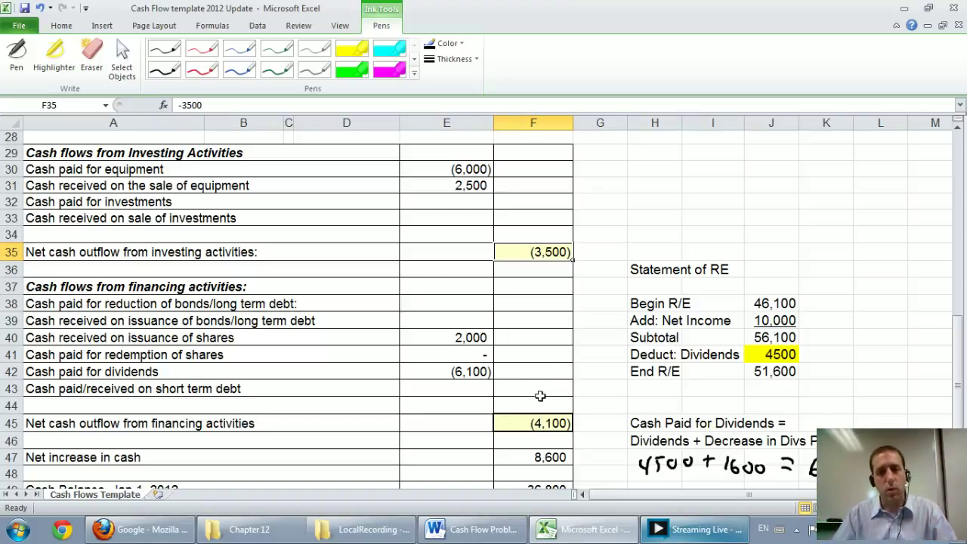
scroll(539, 389, down, 1)
scroll(546, 385, up, 3)
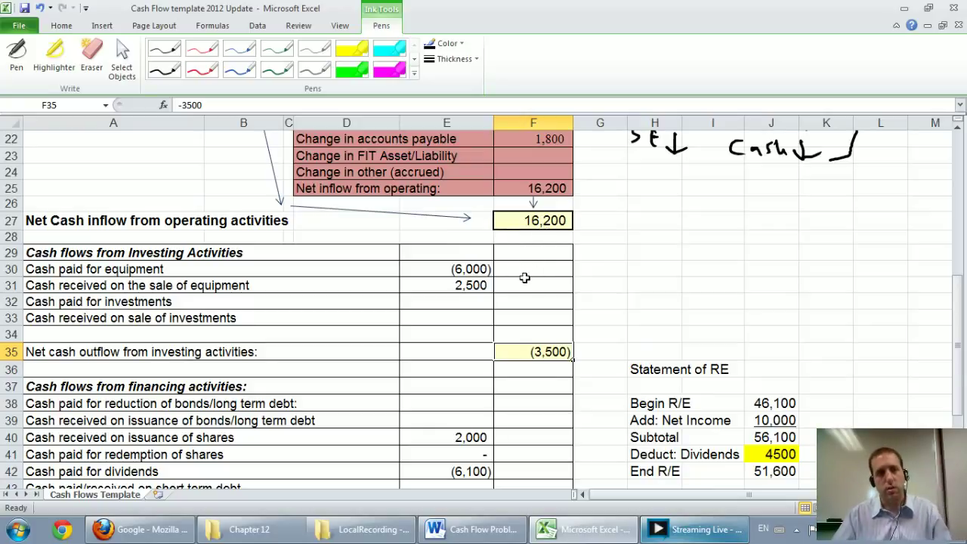
scroll(537, 301, down, 1)
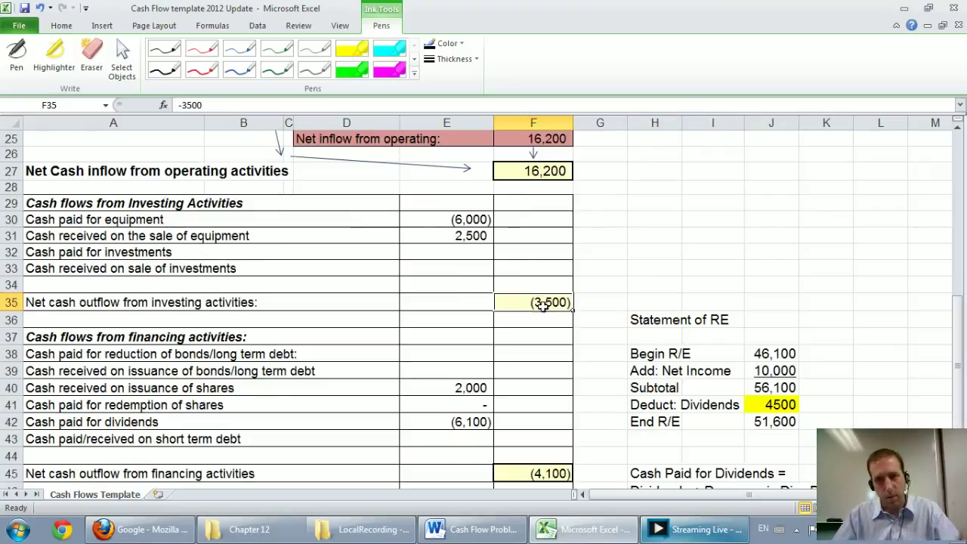
scroll(544, 298, down, 1)
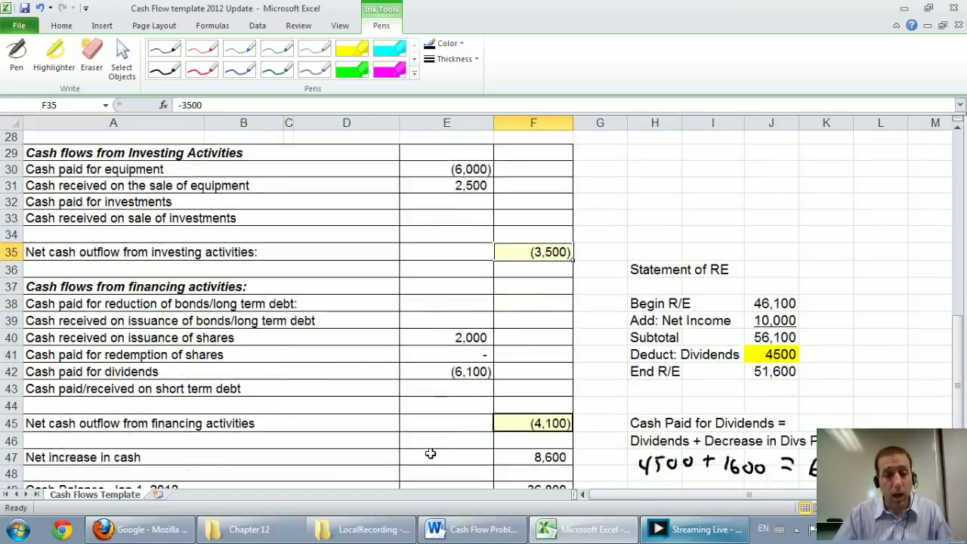
In the web browser, Google search for 'lululemon cash flow'
click(155, 528)
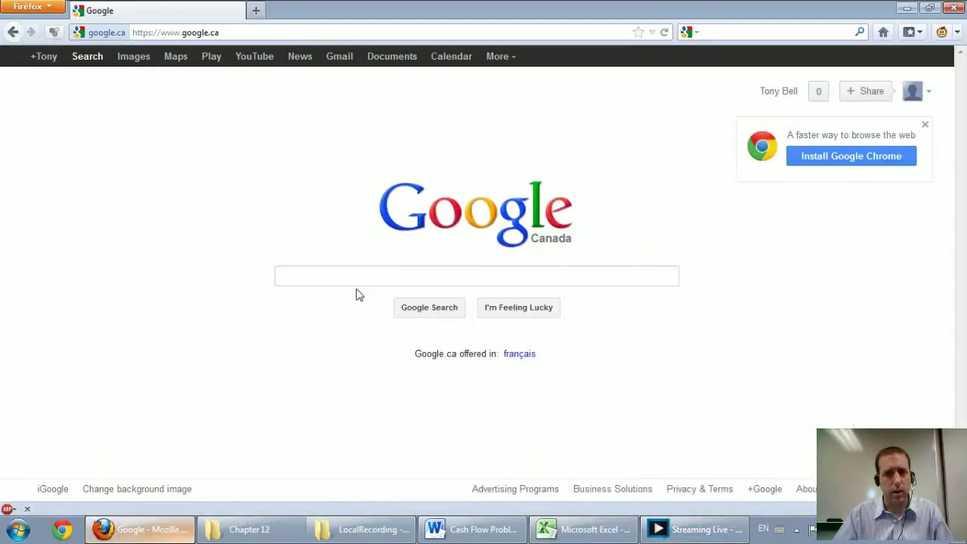
click(364, 276)
text(l)
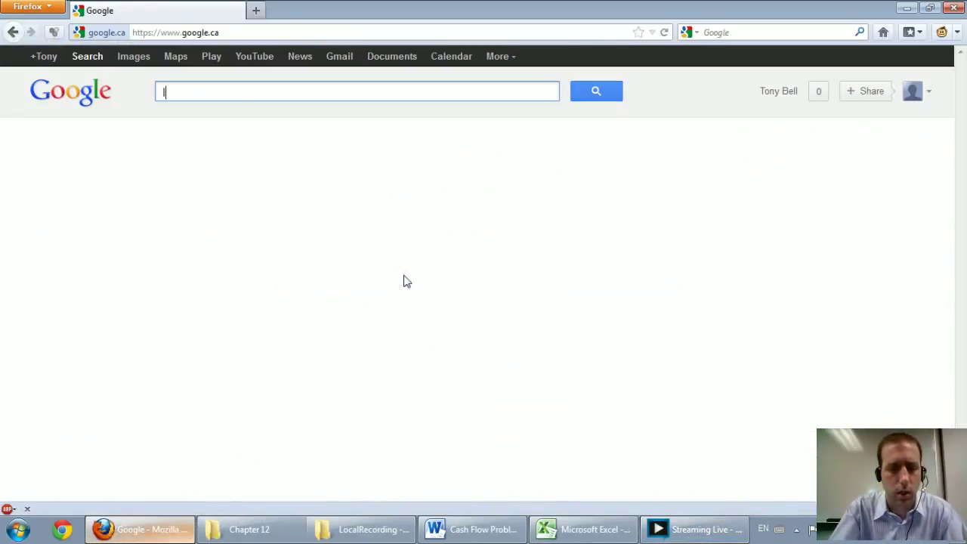
text(ululemo)
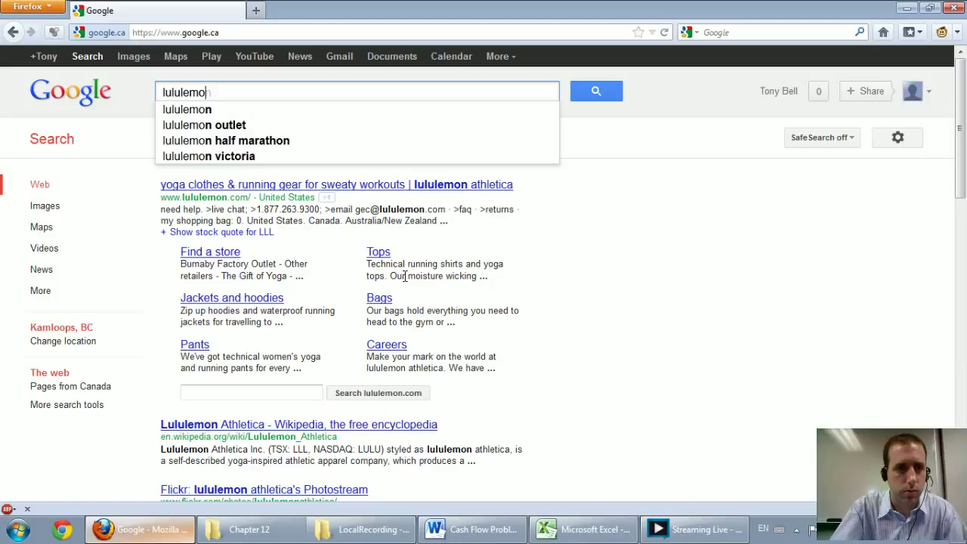
text(n cash flow)
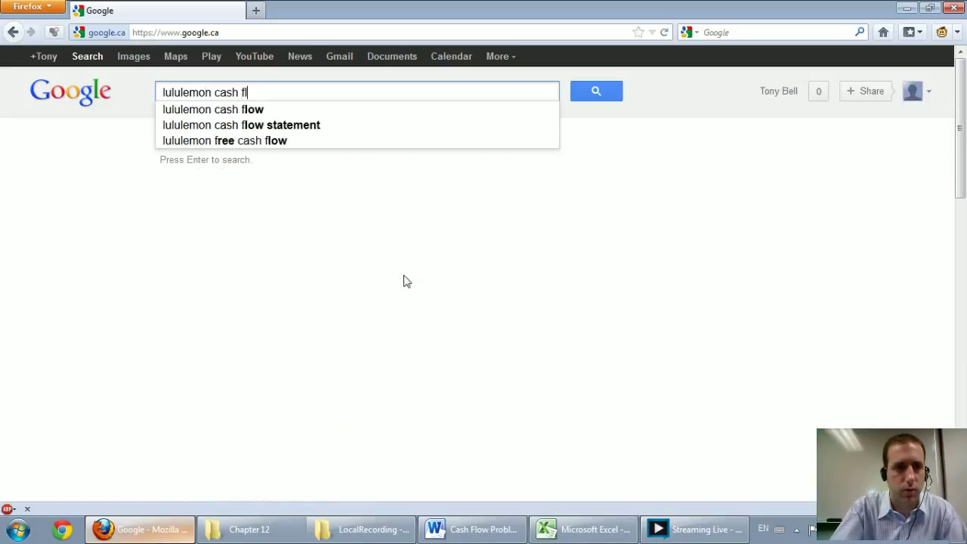
key(Return)
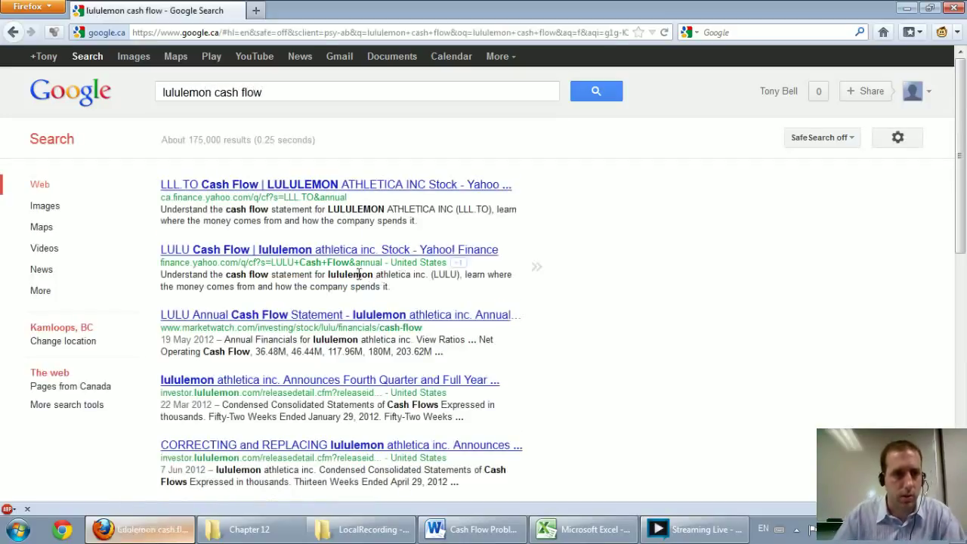
Skip the Canadian LLL.TO result and open the US LULU Yahoo Finance cash flow
click(216, 185)
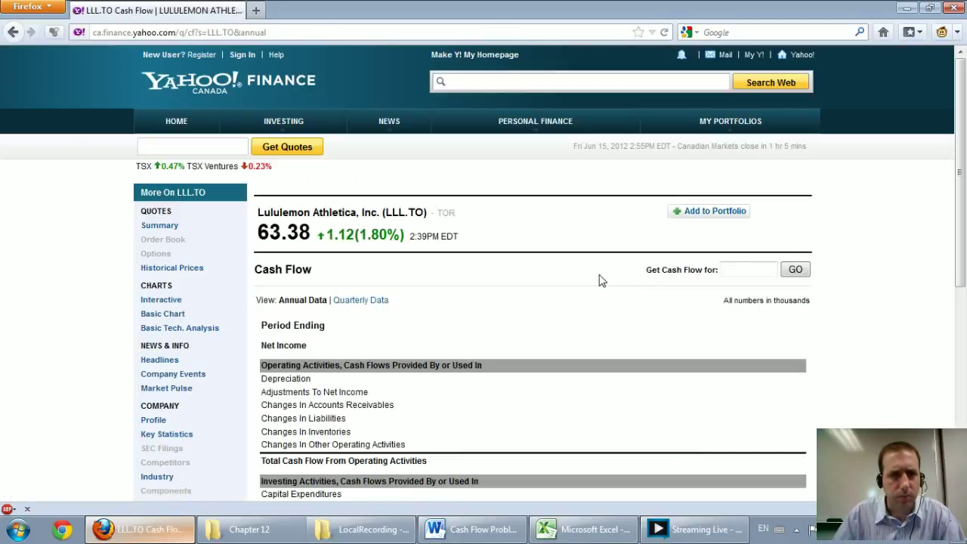
scroll(617, 273, down, 5)
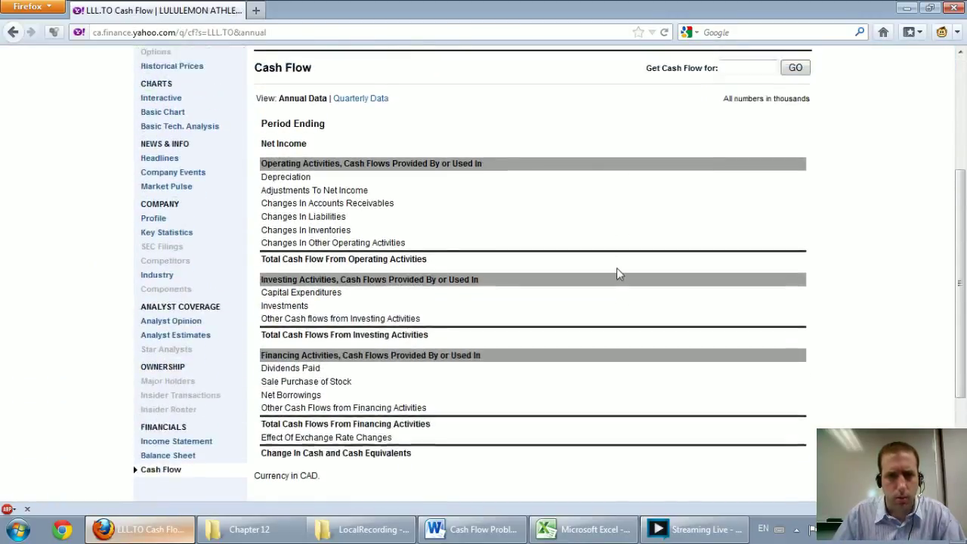
scroll(617, 267, up, 5)
click(13, 34)
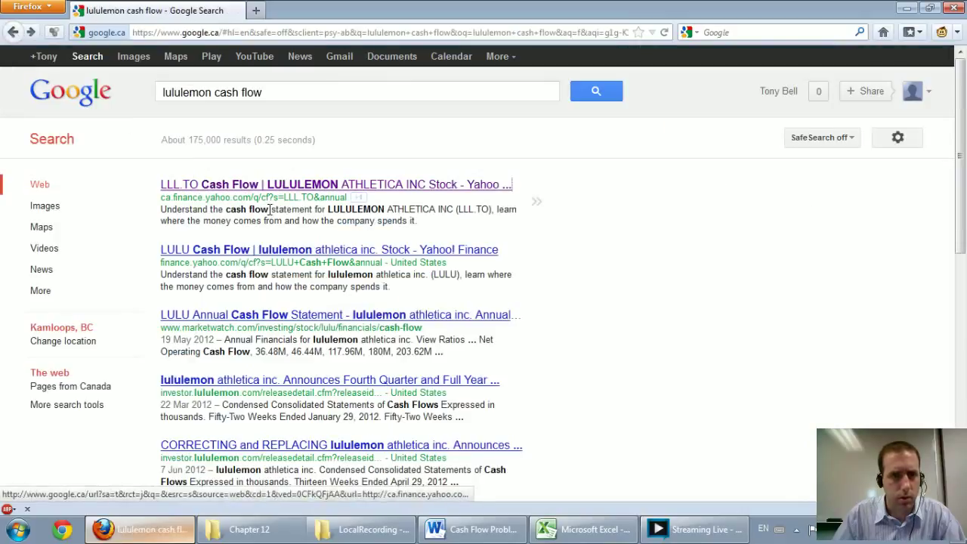
click(275, 250)
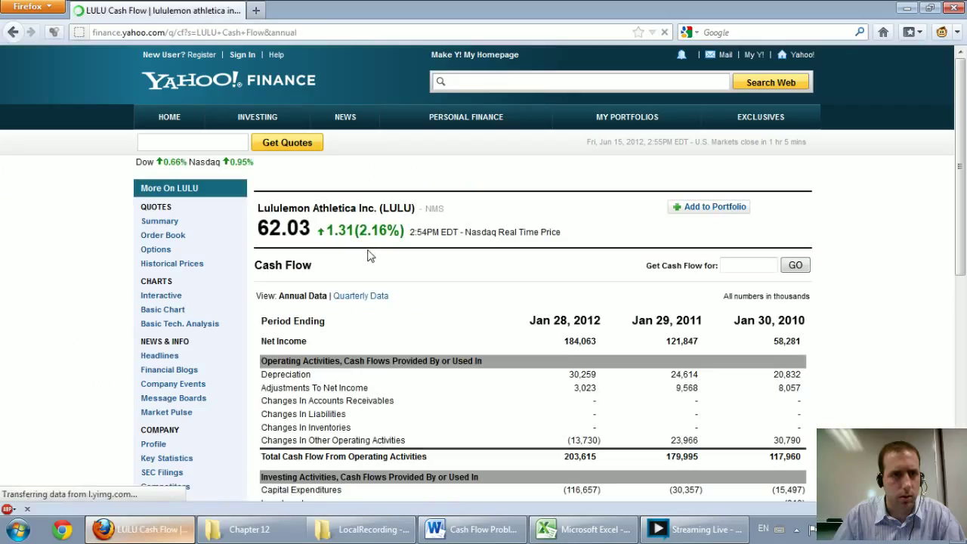
Zoom in on the LULU cash flow page and highlight the Net Income label
scroll(488, 265, down, 4)
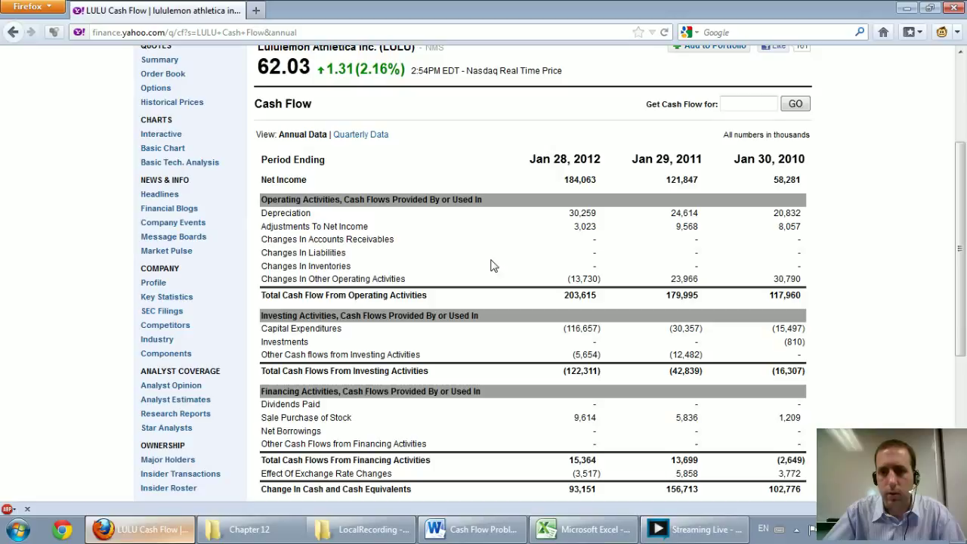
key(ctrl+plus)
key(ctrl+plus)
key(ctrl+plus)
key(ctrl+plus)
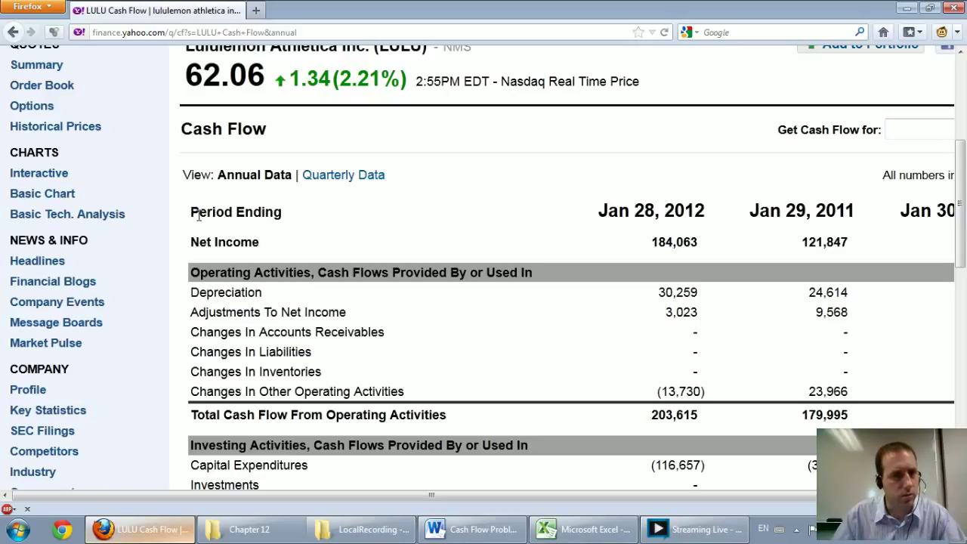
drag(193, 217, 268, 247)
click(267, 246)
drag(191, 241, 241, 242)
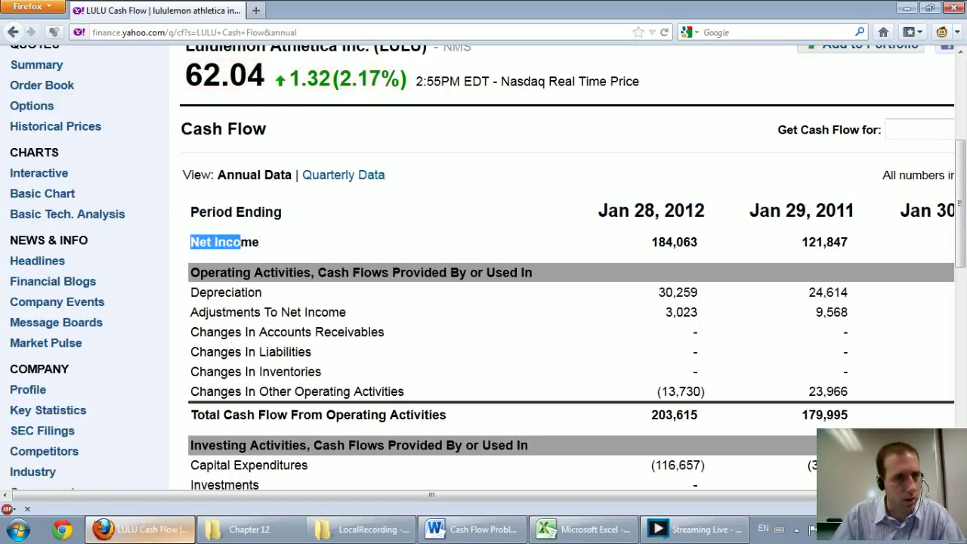
click(588, 528)
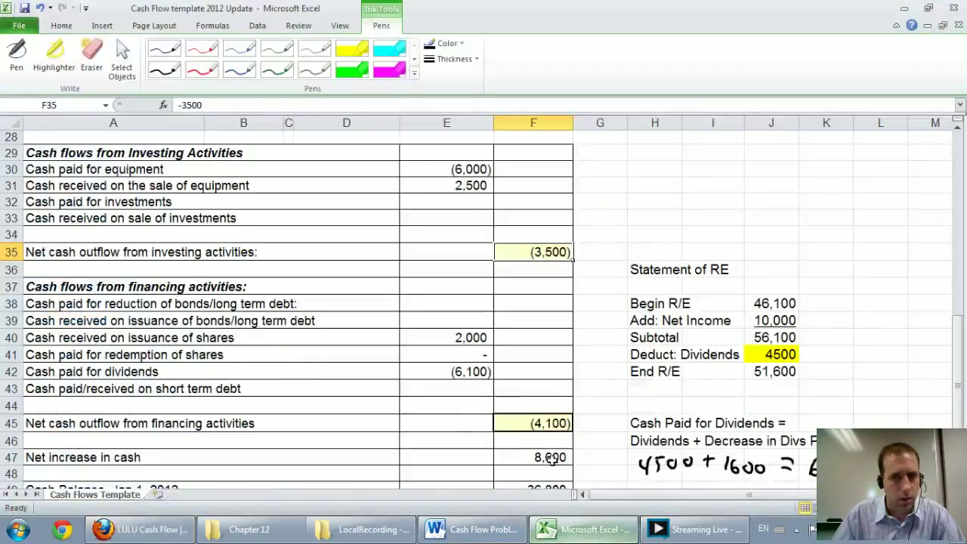
scroll(545, 456, up, 4)
scroll(539, 453, down, 1)
click(374, 197)
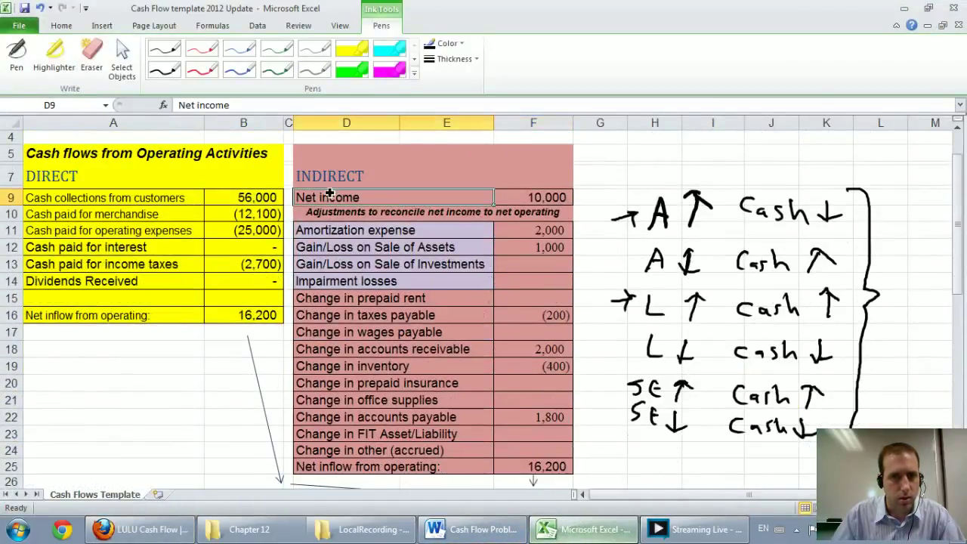
click(507, 199)
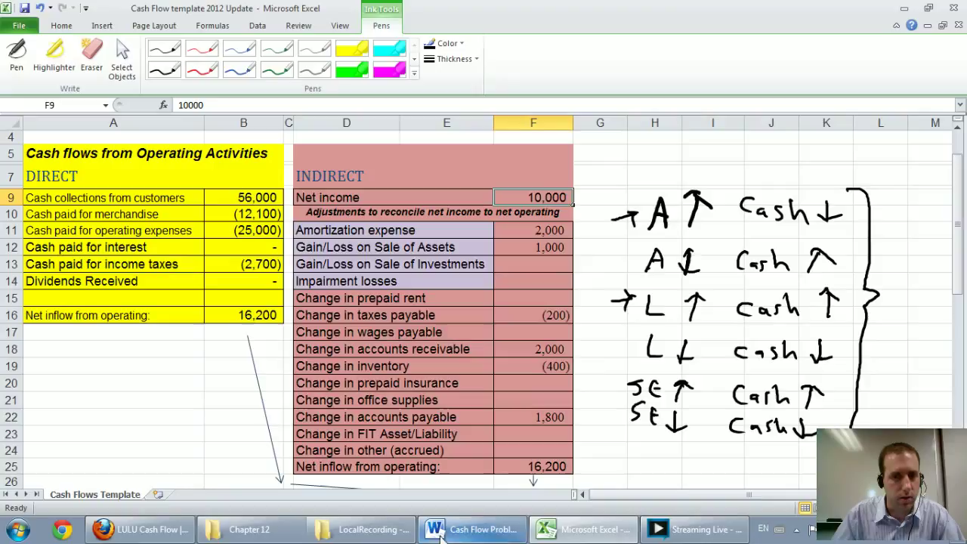
click(498, 536)
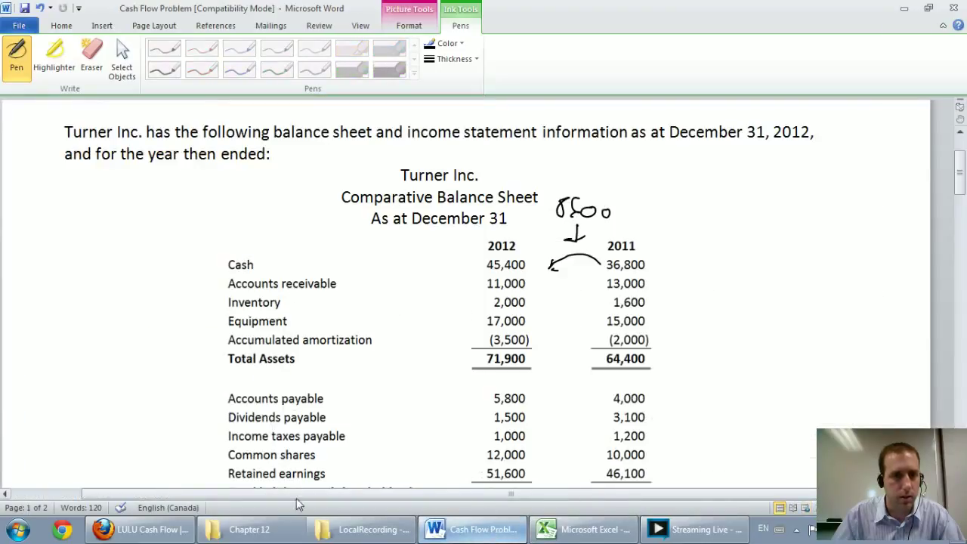
click(147, 530)
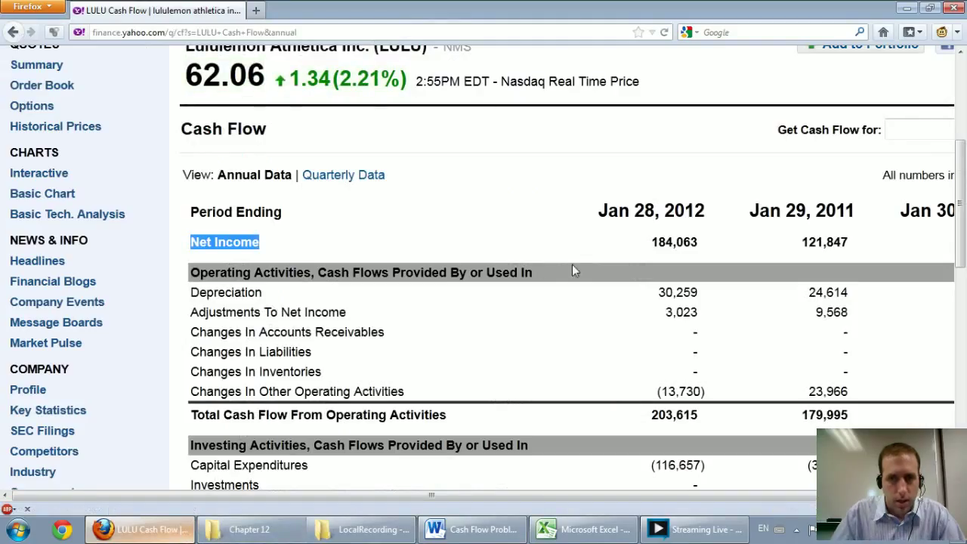
Highlight the operating cash flow totals 203,615 (2012) and 179,995 (2011)
click(651, 243)
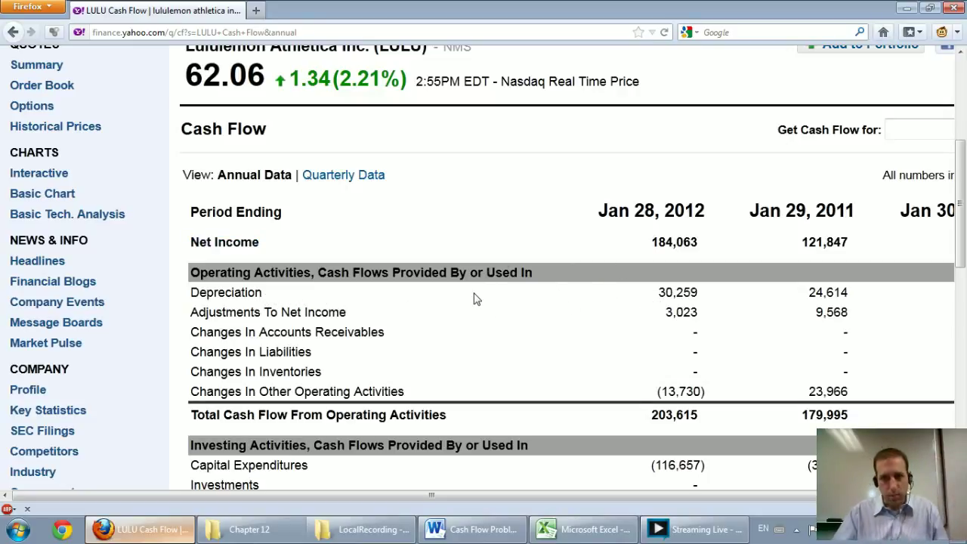
scroll(467, 296, down, 5)
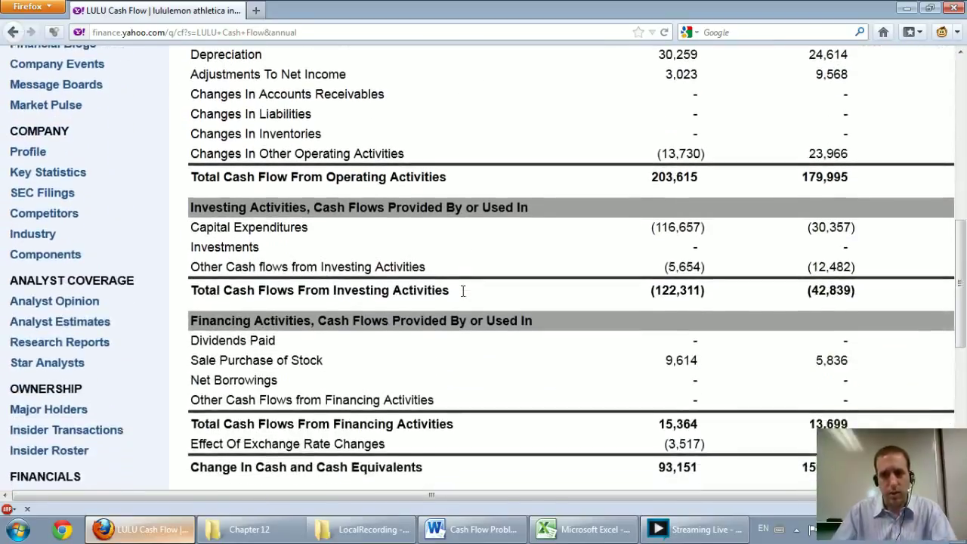
scroll(464, 296, up, 3)
scroll(463, 296, up, 3)
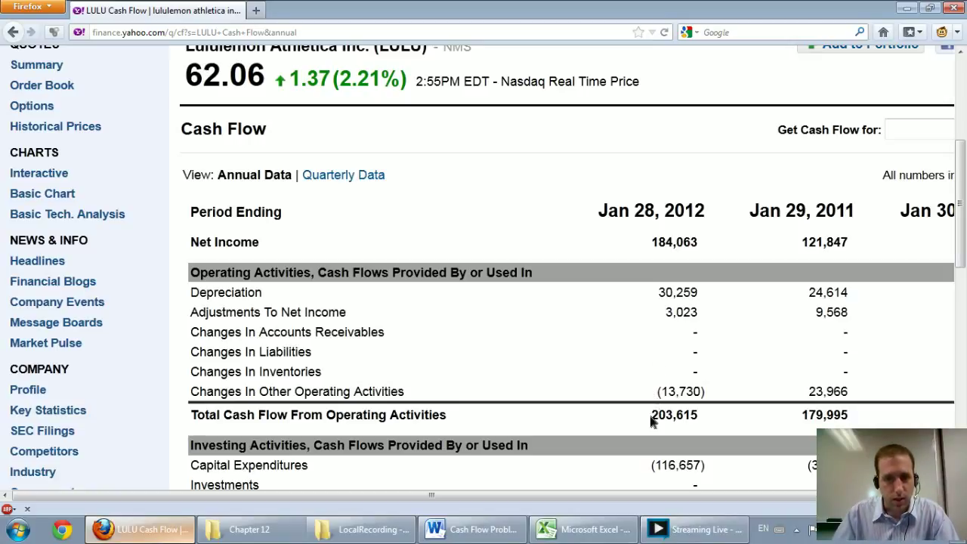
double_click(654, 417)
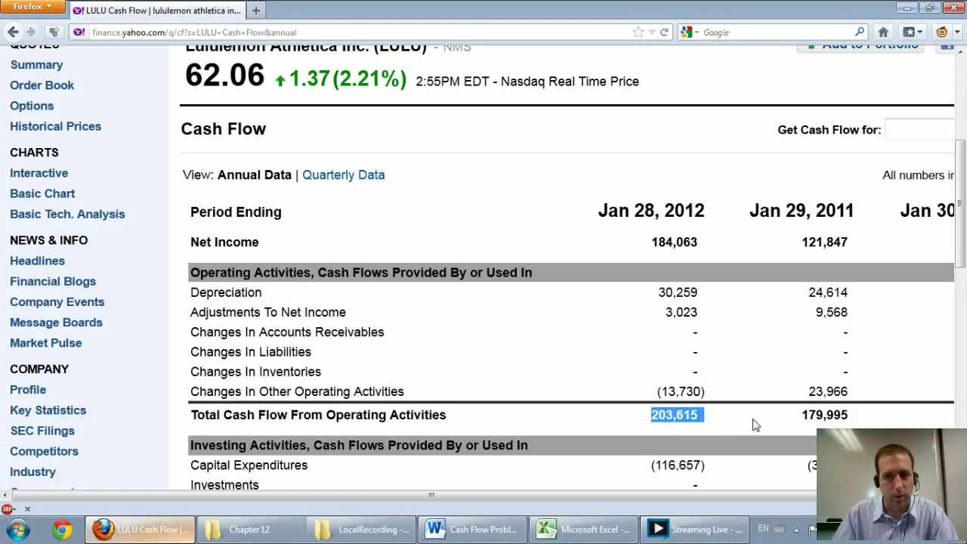
drag(800, 416, 849, 414)
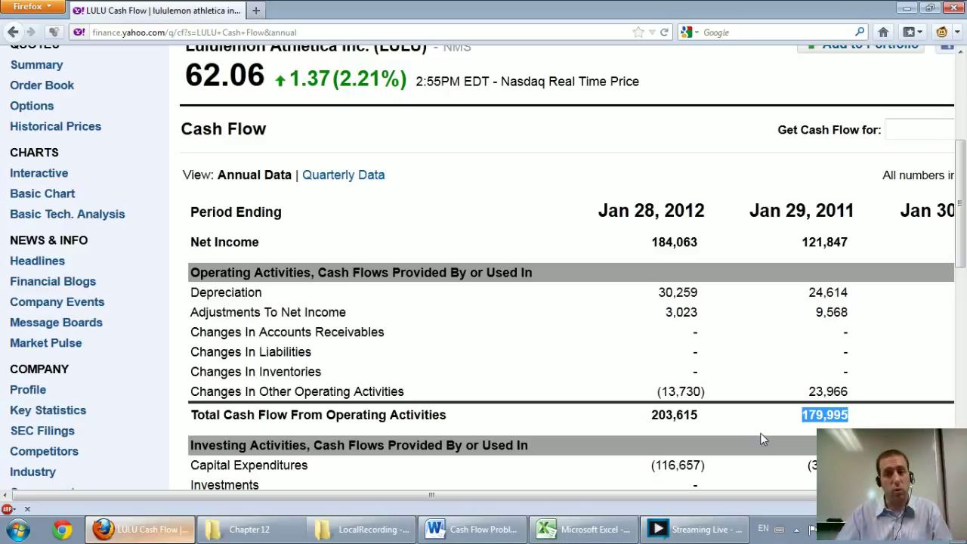
Scroll to the investing (122,311) and financing 15,364 sections of the LULU statement
scroll(761, 438, down, 5)
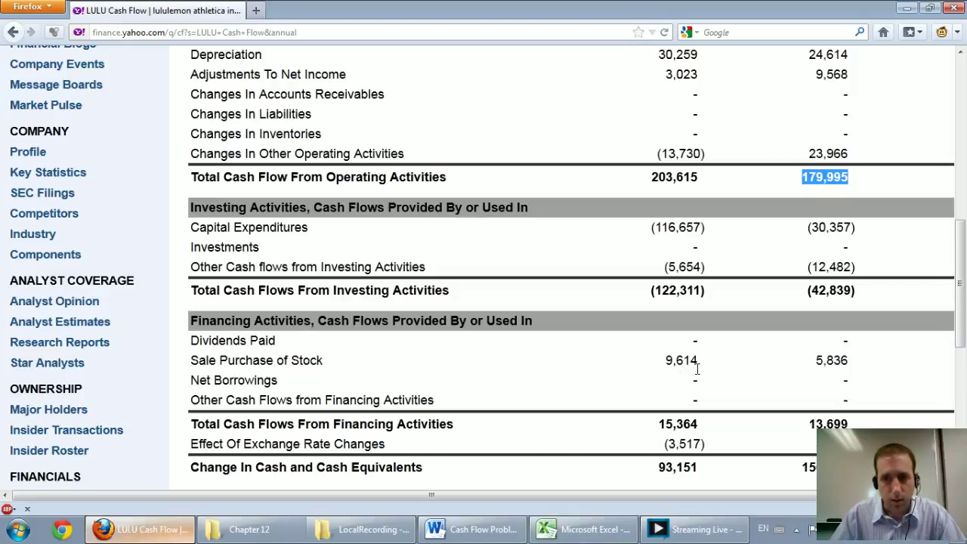
click(677, 358)
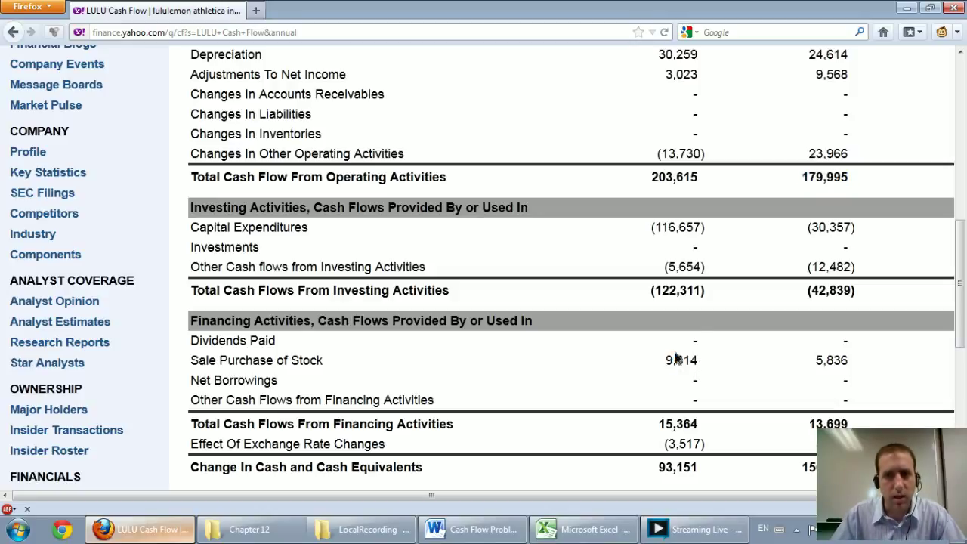
drag(676, 358, 736, 352)
click(755, 348)
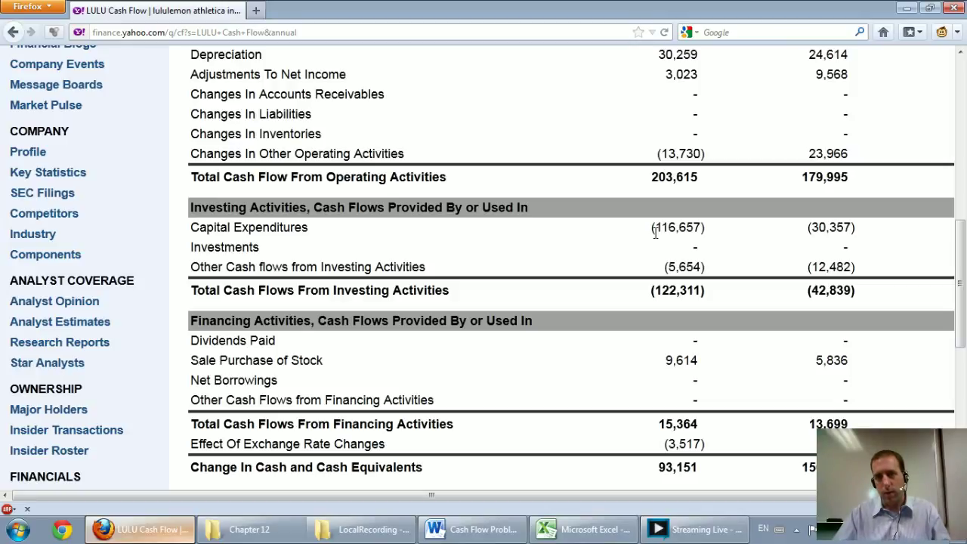
drag(670, 346, 675, 361)
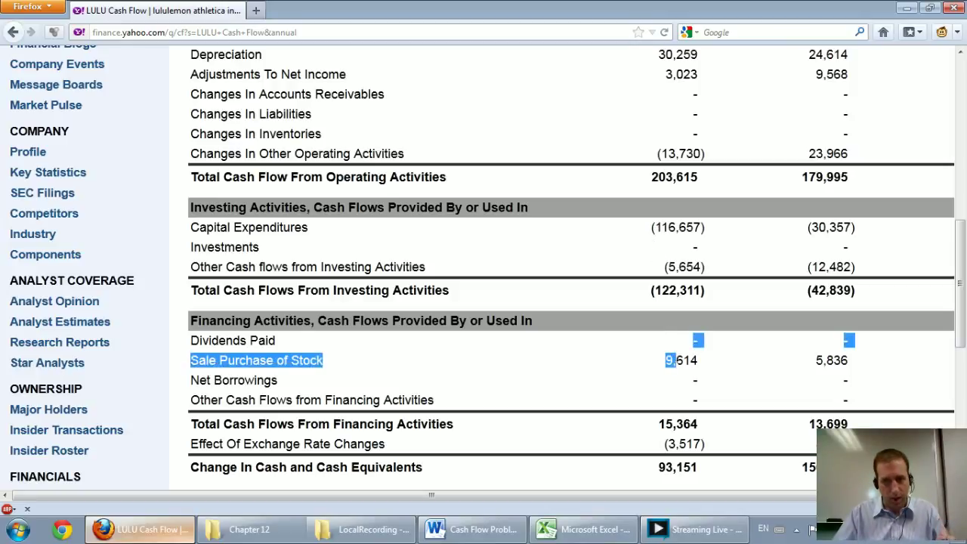
click(668, 388)
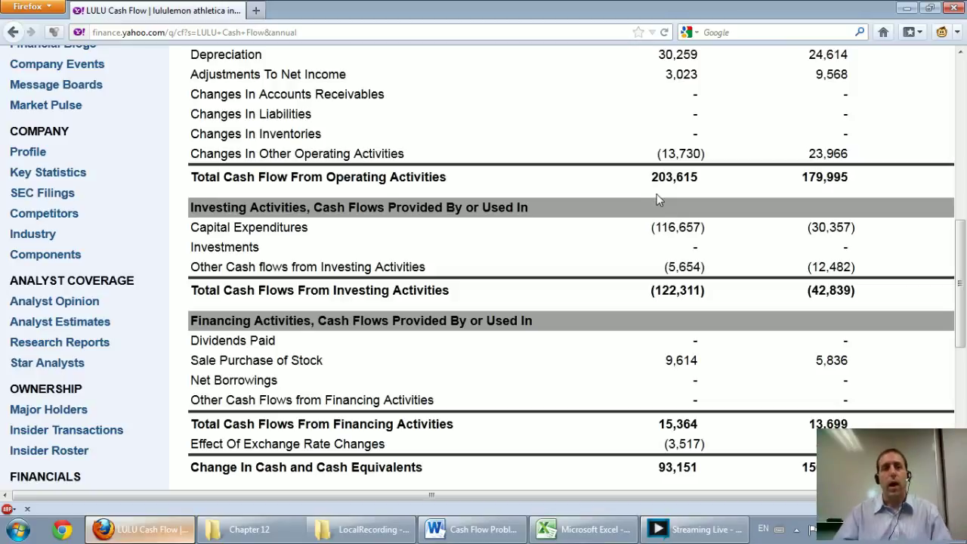
Glance at the Turner Inc. problem document, then return to the Excel worksheet's title rows
click(470, 530)
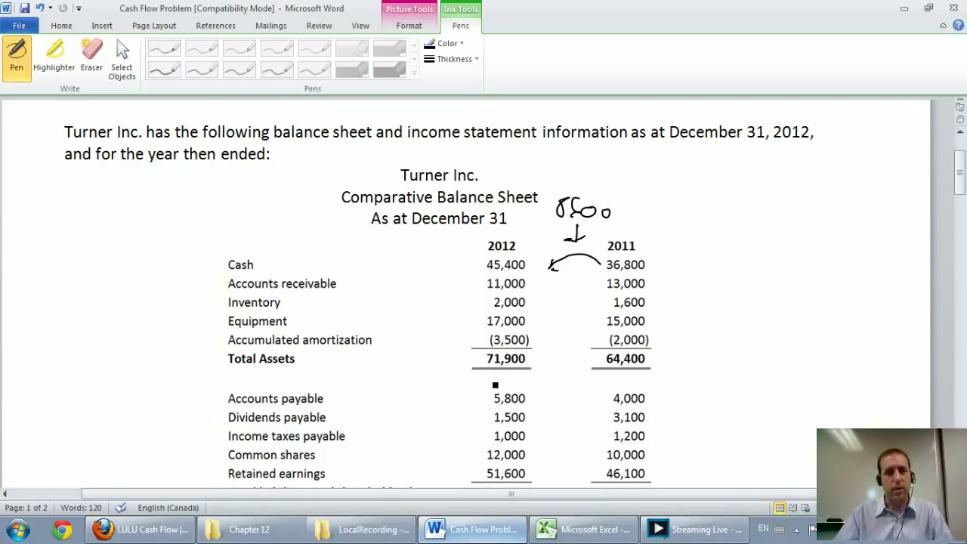
scroll(496, 382, down, 1)
click(586, 529)
scroll(467, 376, up, 1)
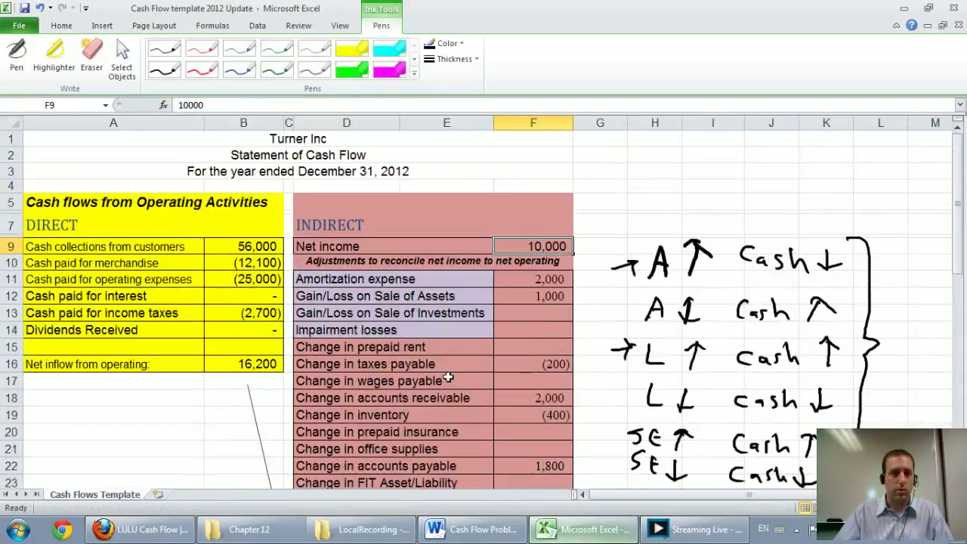